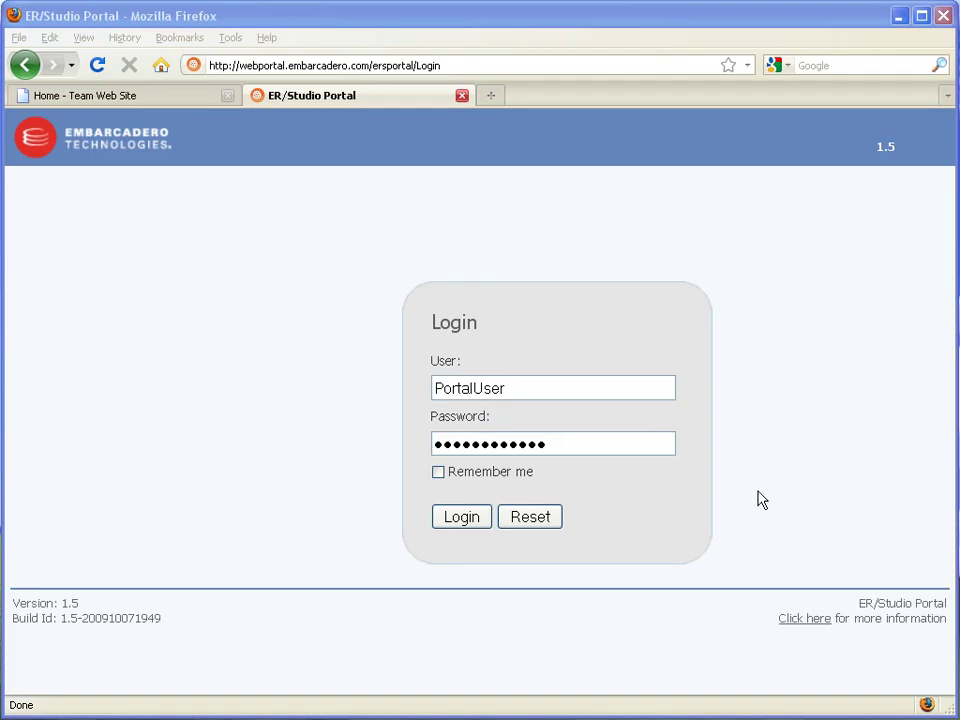
Step: Select the ER/Studio Portal login URL, then switch to the Team Web Site home page
{"action": "left_click", "coordinate": [470, 66]}
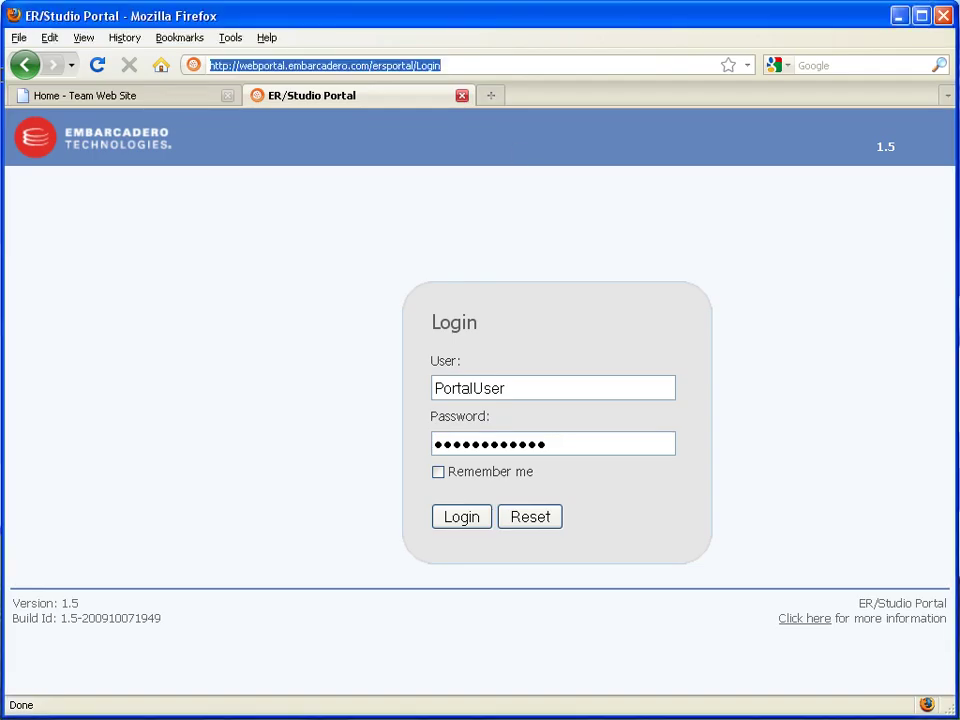
{"action": "left_click", "coordinate": [166, 98]}
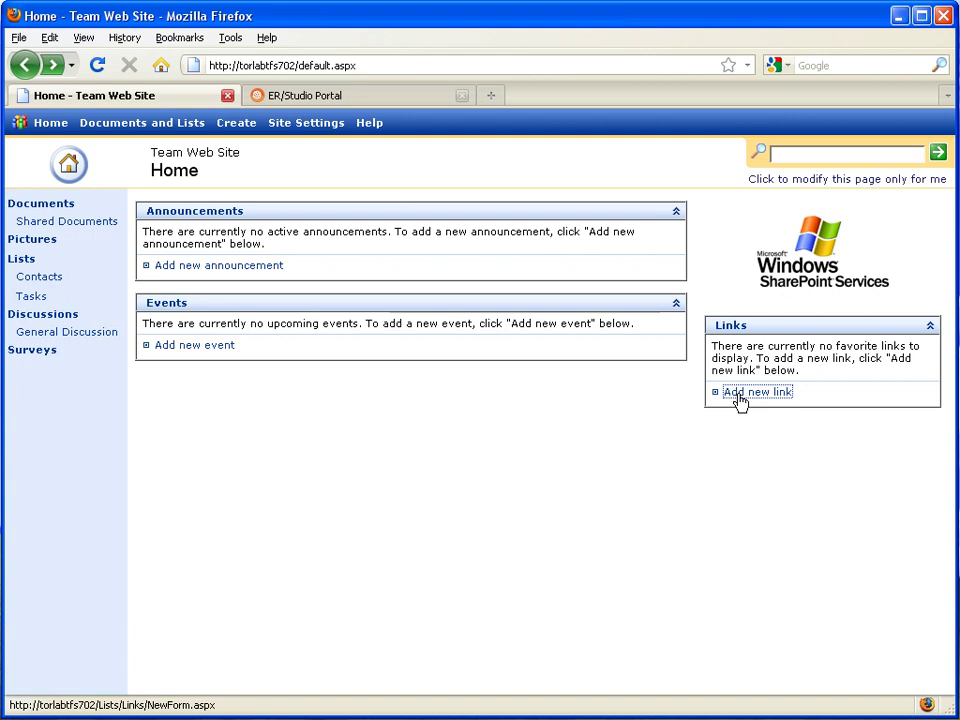
Step: Start a new link in Links with the pasted portal login URL as its address
{"action": "left_click", "coordinate": [737, 392]}
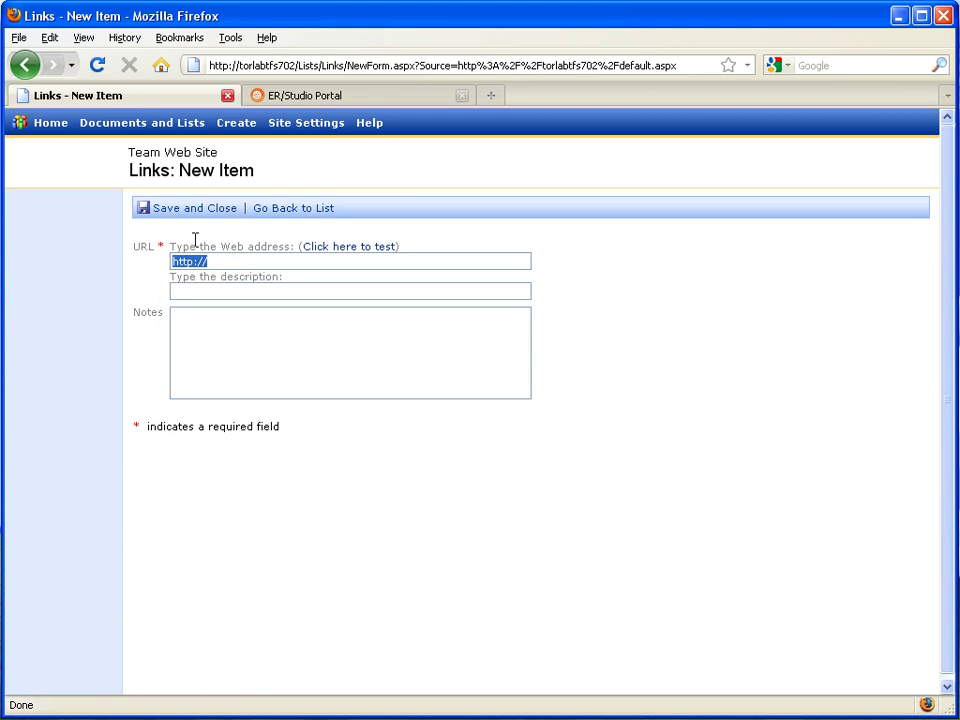
{"action": "type", "text": "http://webportal.embarcadero.com/ersportal/Login"}
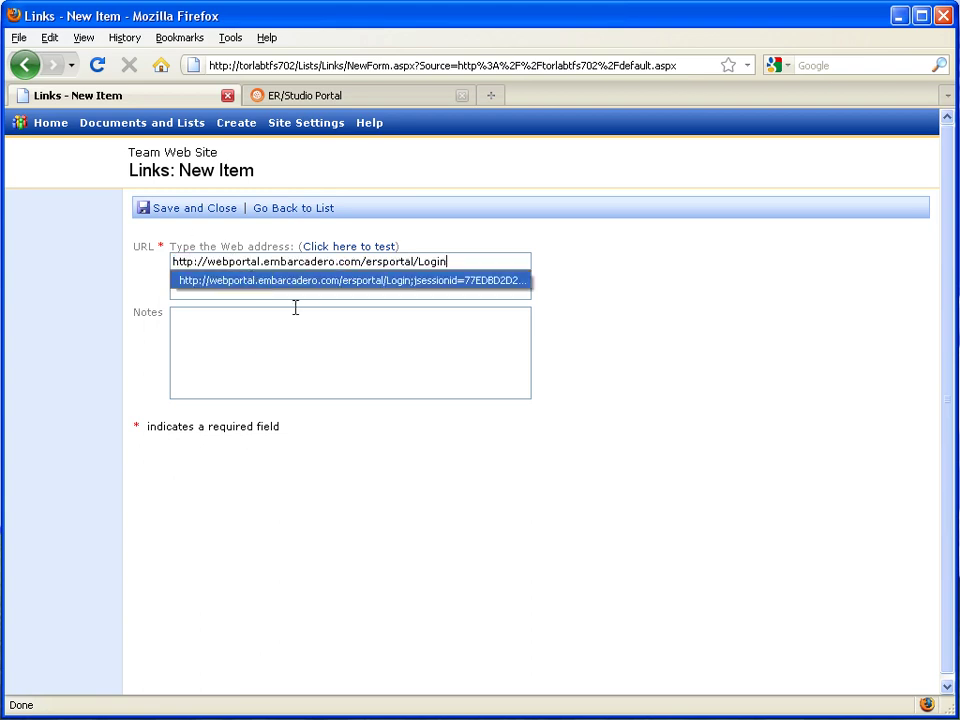
{"action": "key", "text": "Return"}
Step: Describe the link as 'Embarcadero Web Portal' and paste the portal description into Notes
{"action": "left_click", "coordinate": [299, 290]}
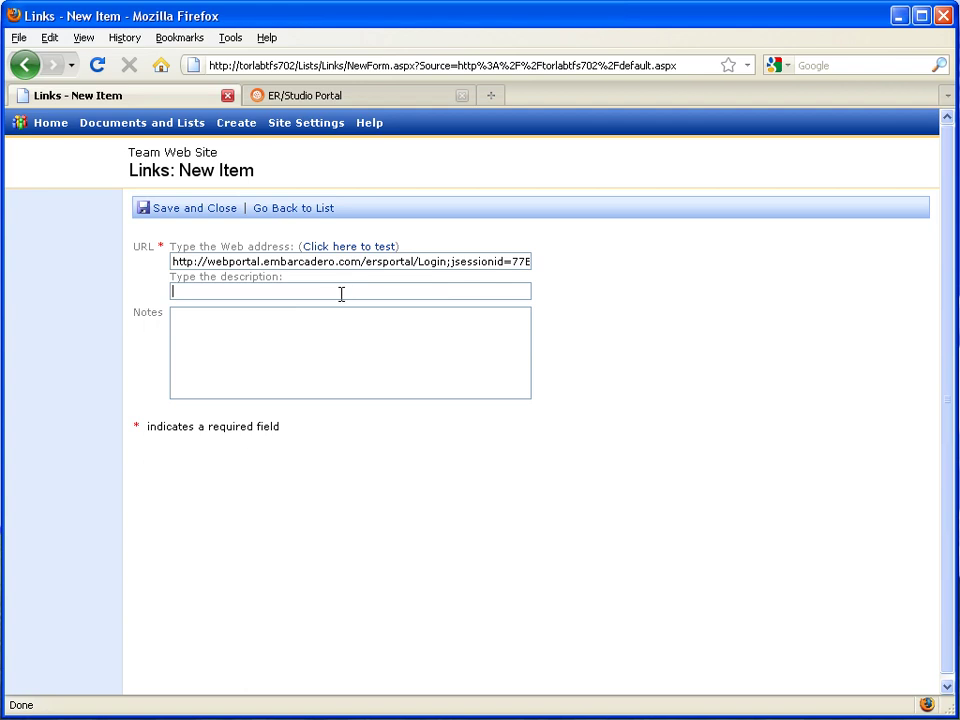
{"action": "double_click", "coordinate": [340, 289]}
{"action": "left_click", "coordinate": [295, 314]}
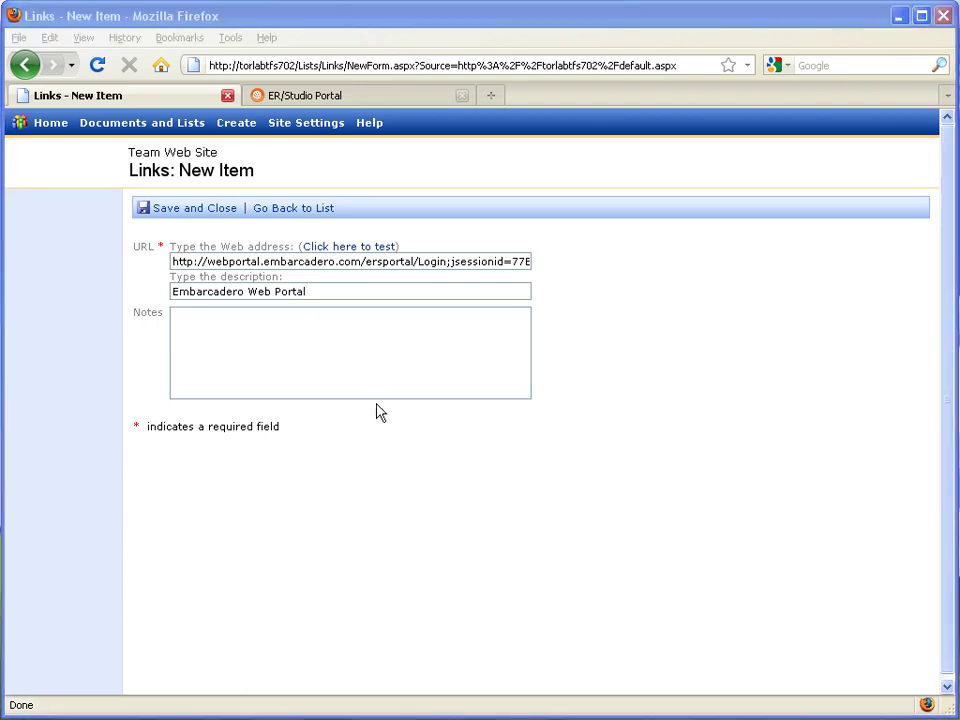
{"action": "left_click", "coordinate": [362, 377]}
{"action": "type", "text": "Embarcadero® ER/Studio® Portal is a web-based query and reporting tool to access and search the ER/Studio Repository for improved understanding of metadata, object whereabouts, and data usage."}
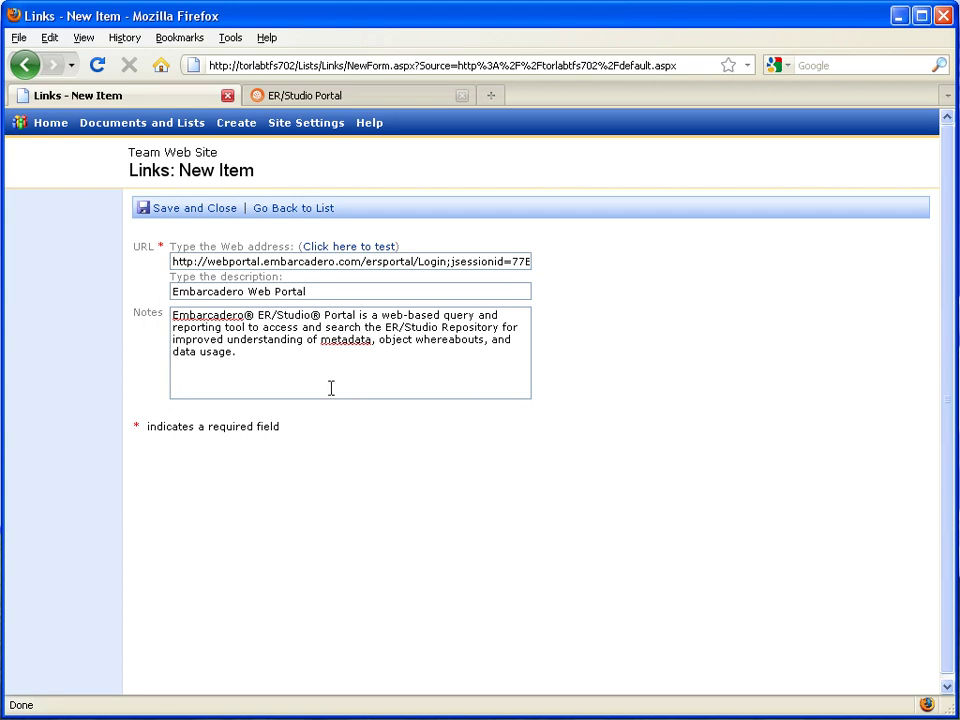
Step: Save the Embarcadero Web Portal link, reload the home page, and follow it to the portal
{"action": "left_click", "coordinate": [193, 212]}
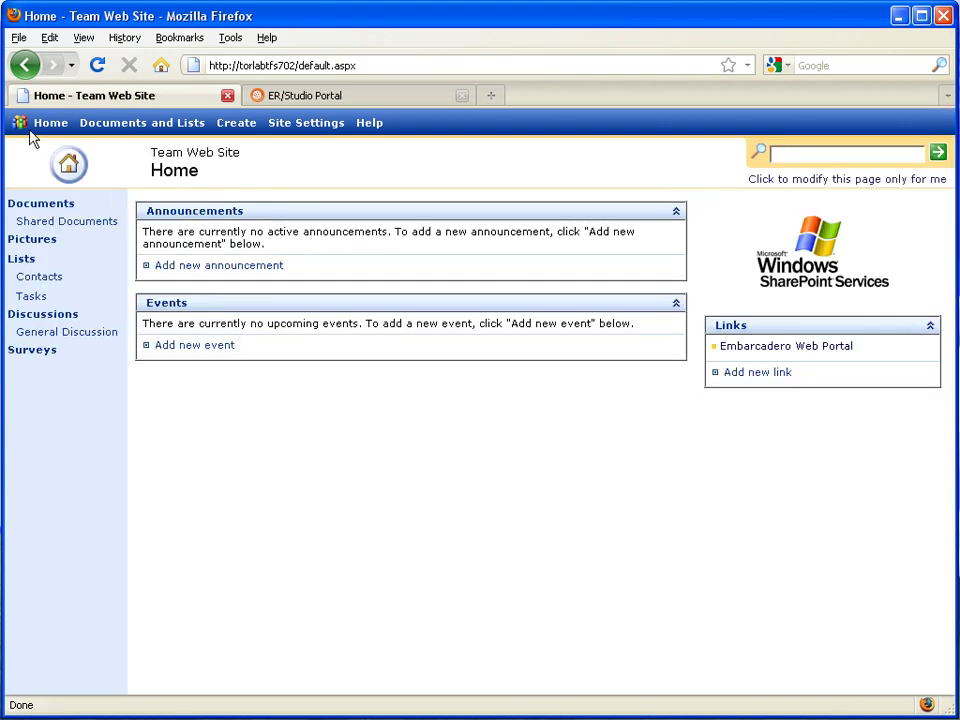
{"action": "left_click", "coordinate": [50, 125]}
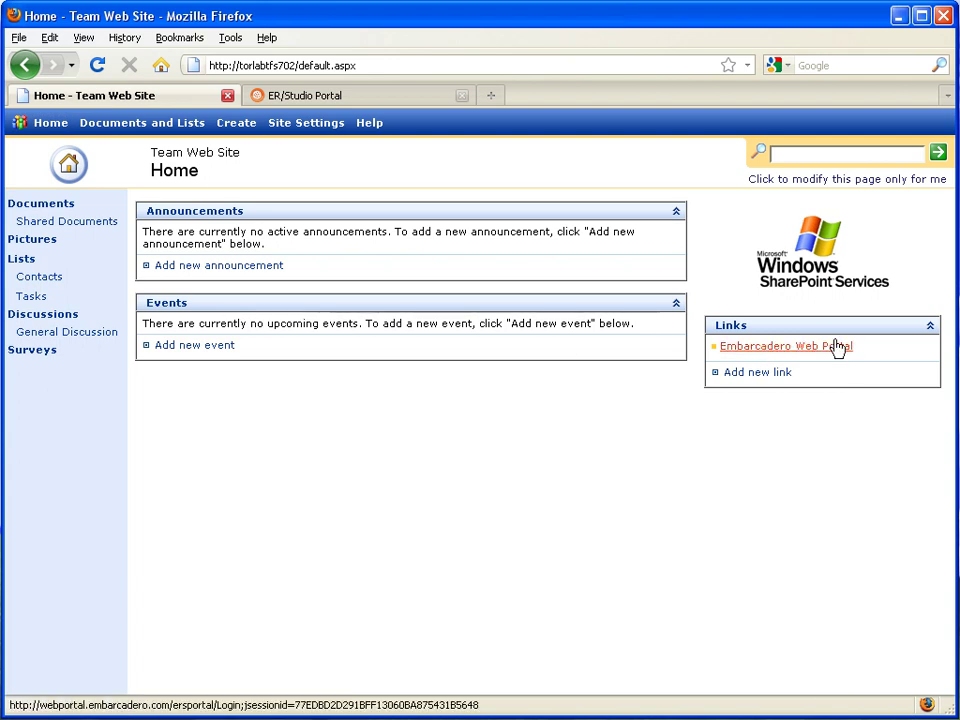
{"action": "left_click", "coordinate": [834, 348]}
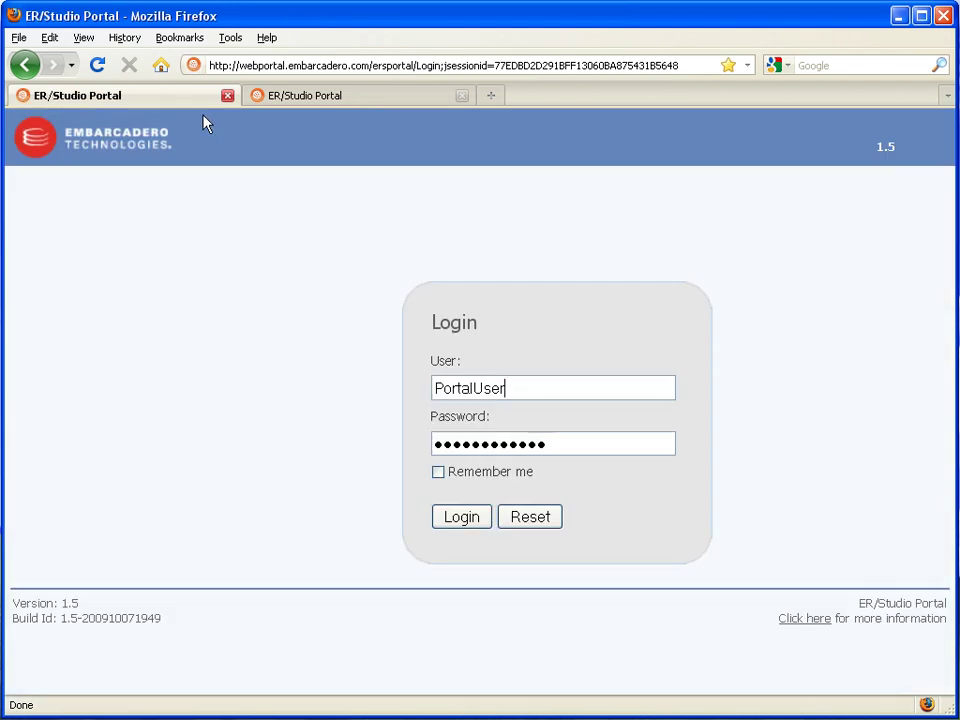
Step: Log in to ER/Studio Portal to reach its home dashboard
{"action": "left_click", "coordinate": [468, 519]}
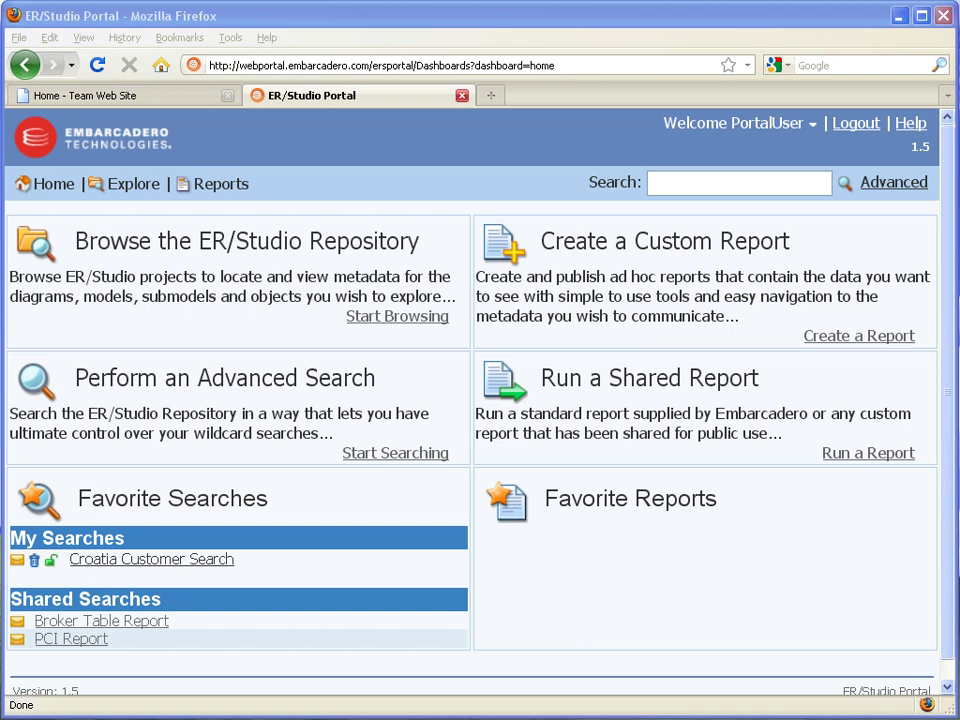
Step: View 'Croatia Customer Search' results in a new tab, then copy that search's link address
{"action": "right_click", "coordinate": [213, 570]}
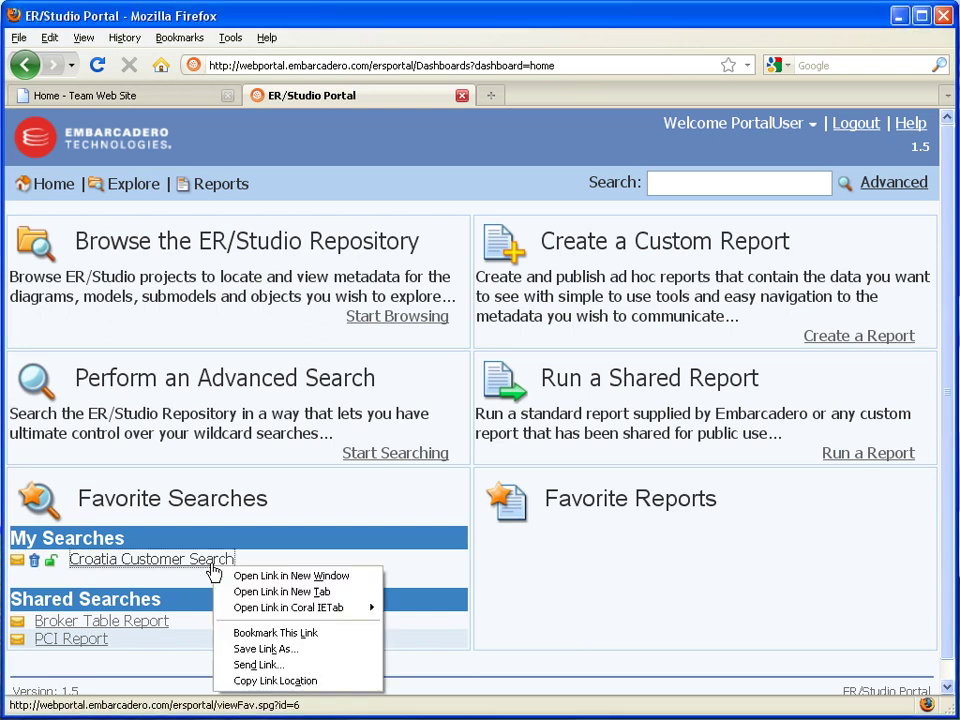
{"action": "left_click", "coordinate": [285, 592]}
{"action": "left_click", "coordinate": [560, 97]}
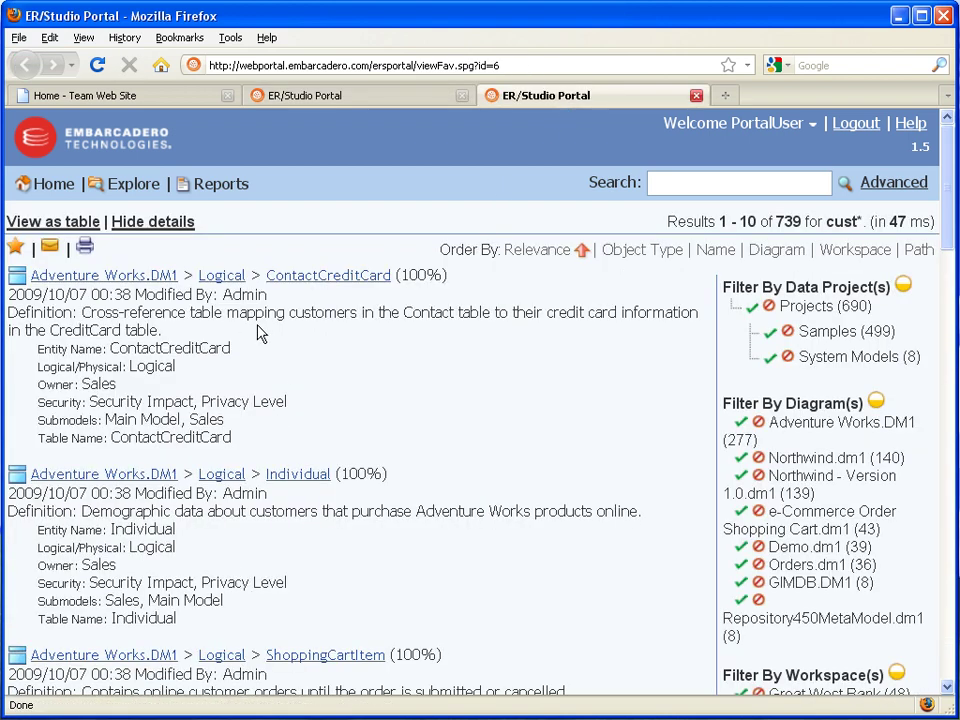
{"action": "left_click", "coordinate": [343, 97]}
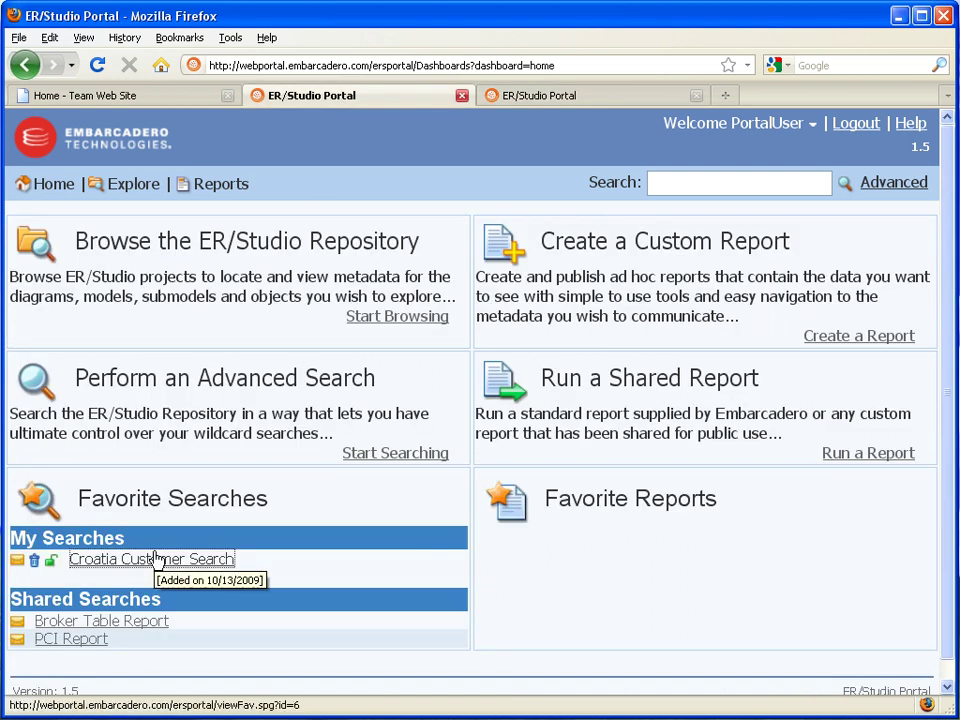
{"action": "right_click", "coordinate": [199, 566]}
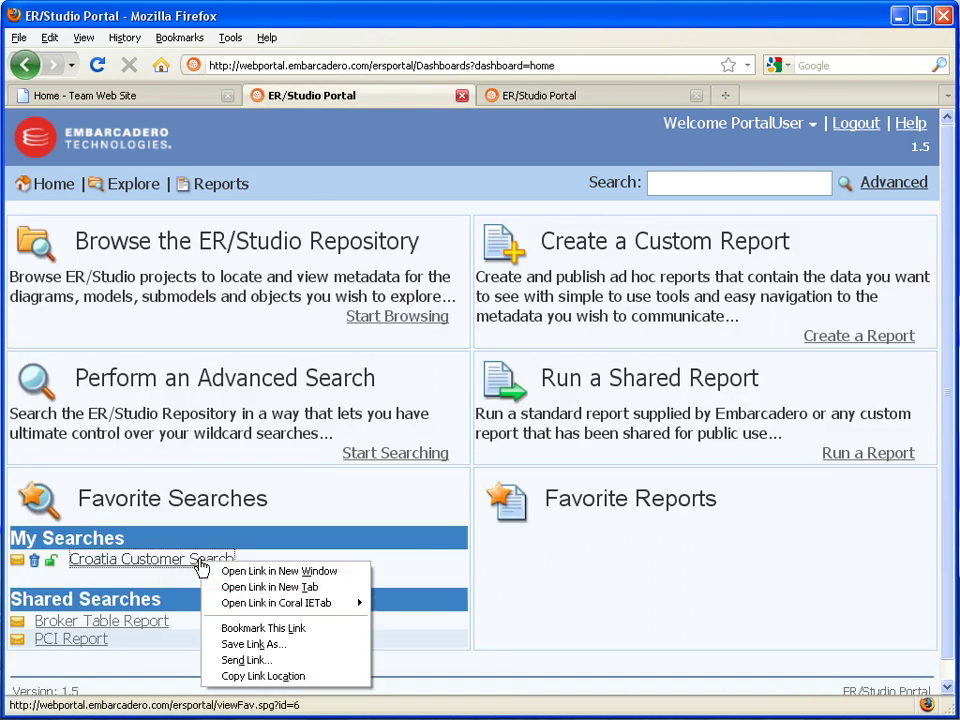
{"action": "left_click", "coordinate": [285, 677]}
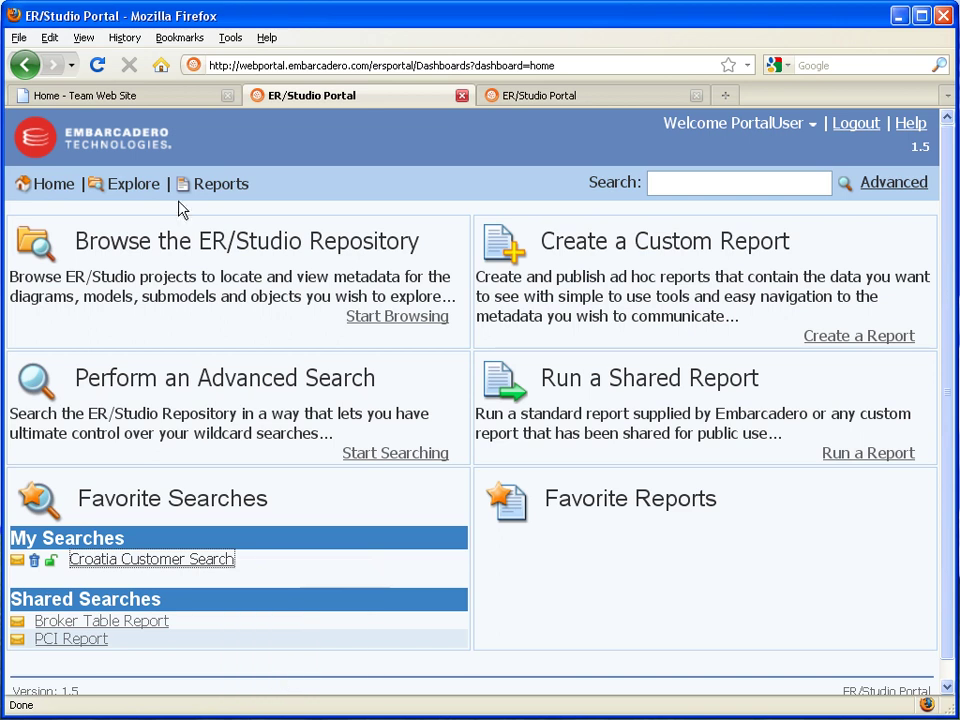
Step: Add a new link using the copied saved-search URL, described as 'Favorite Report'
{"action": "left_click", "coordinate": [183, 100]}
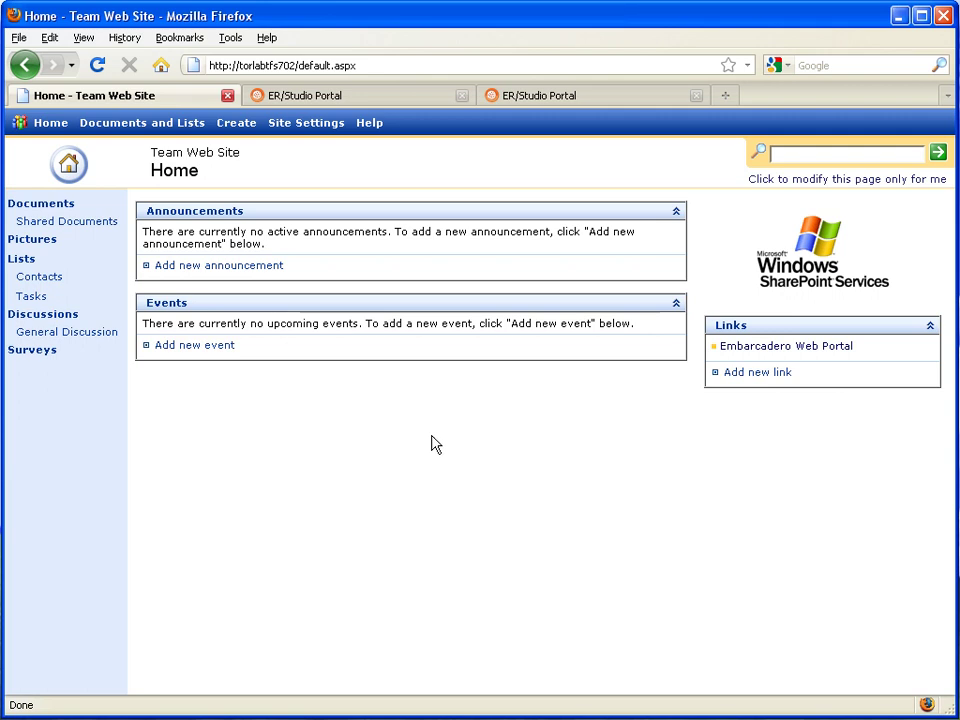
{"action": "left_click", "coordinate": [757, 378]}
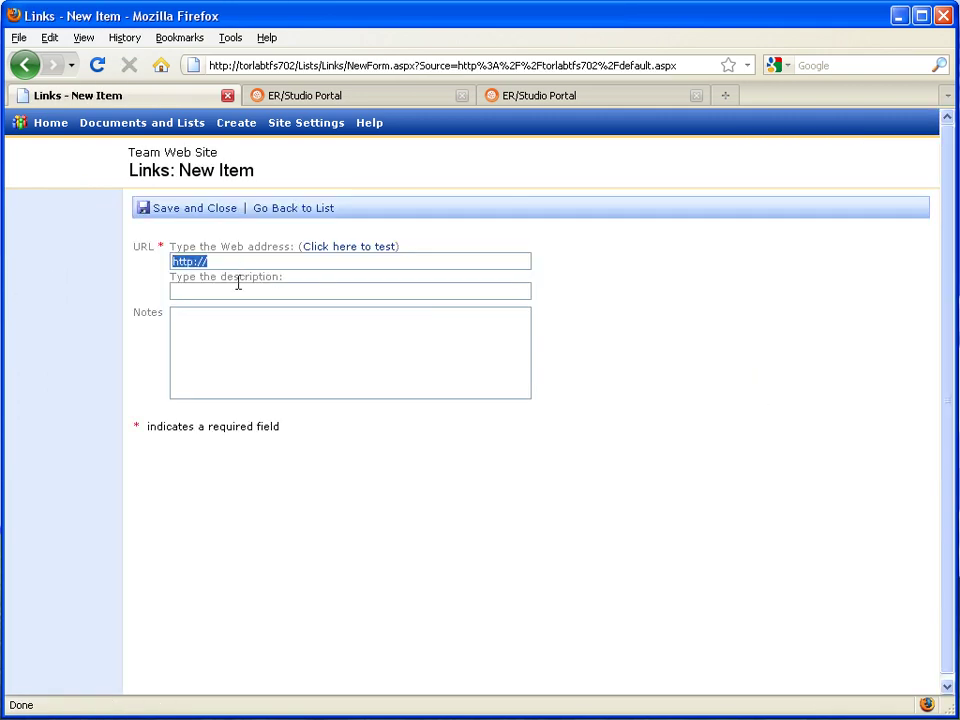
{"action": "key", "text": "ctrl+v"}
{"action": "key", "text": "Tab"}
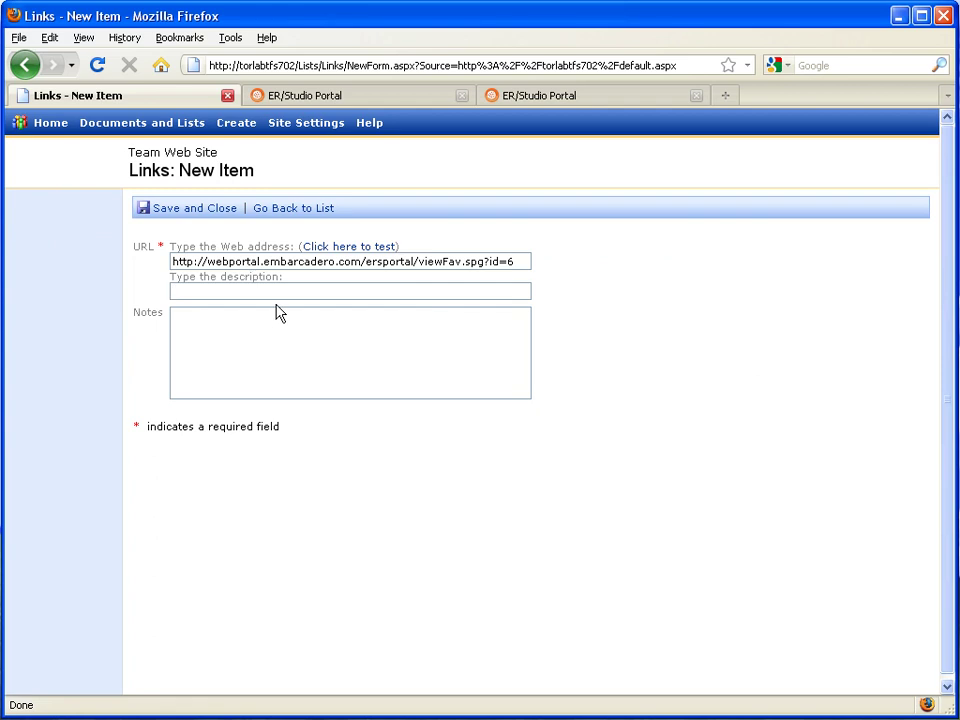
{"action": "type", "text": "F"}
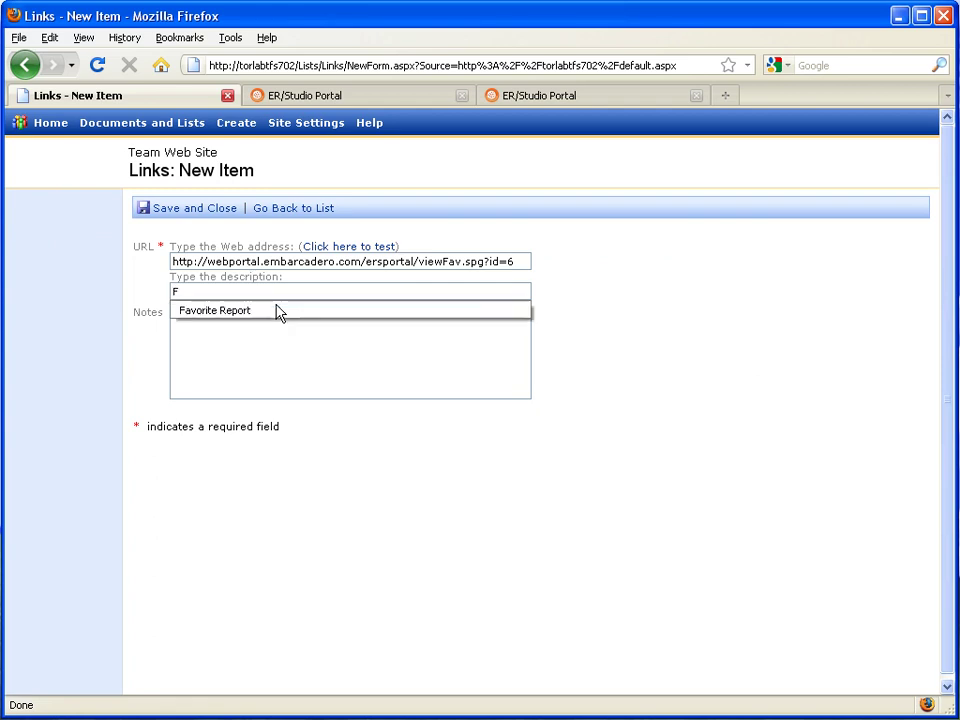
{"action": "left_click", "coordinate": [277, 312]}
{"action": "key", "text": "Tab"}
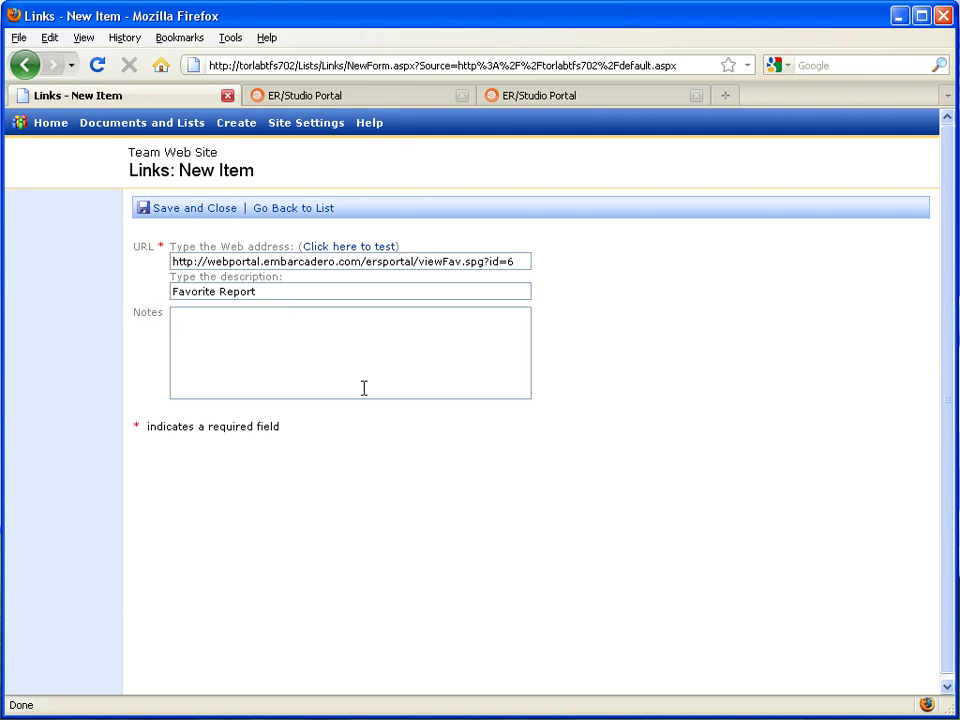
Step: Save the Favorite Report link and follow it to the 739-result 'cust*' search
{"action": "left_click", "coordinate": [221, 208]}
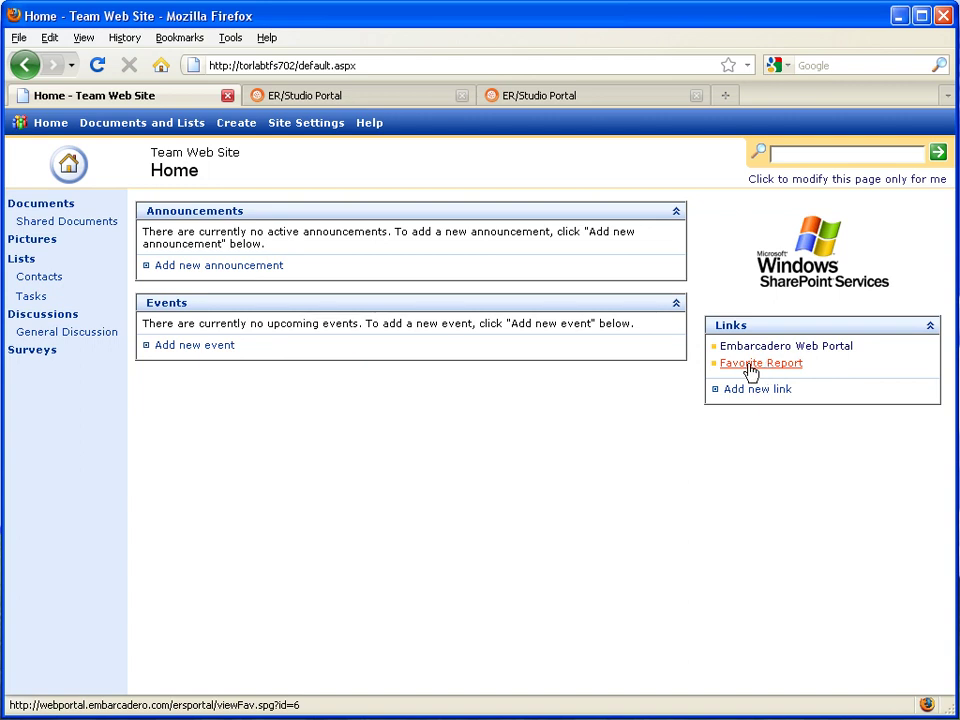
{"action": "left_click", "coordinate": [750, 368]}
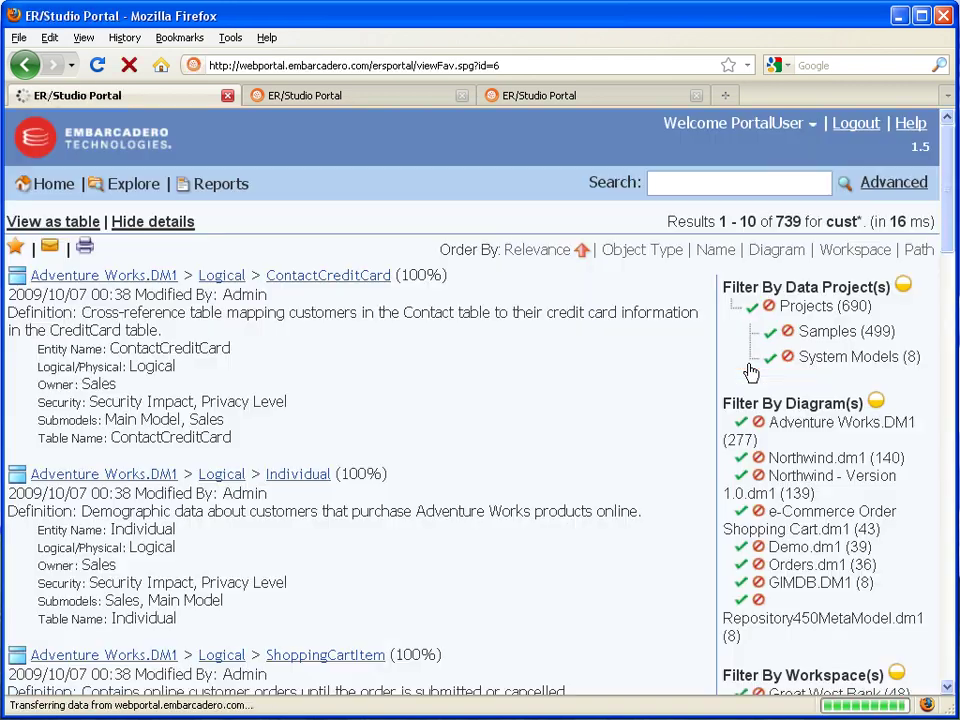